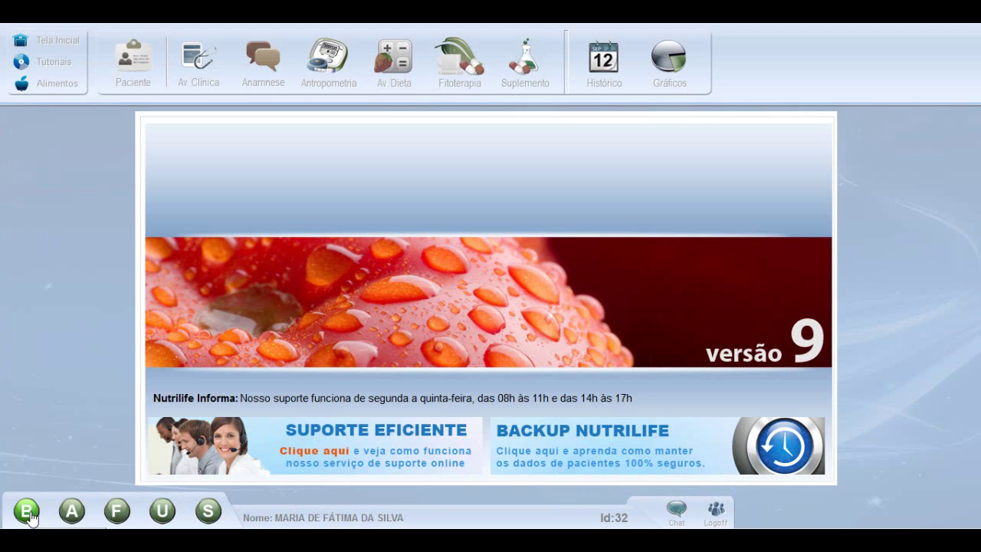
Step: Select the 32-year-old pregnant patient through the patient search and open her anthropometric assessment
left_click(27, 511)
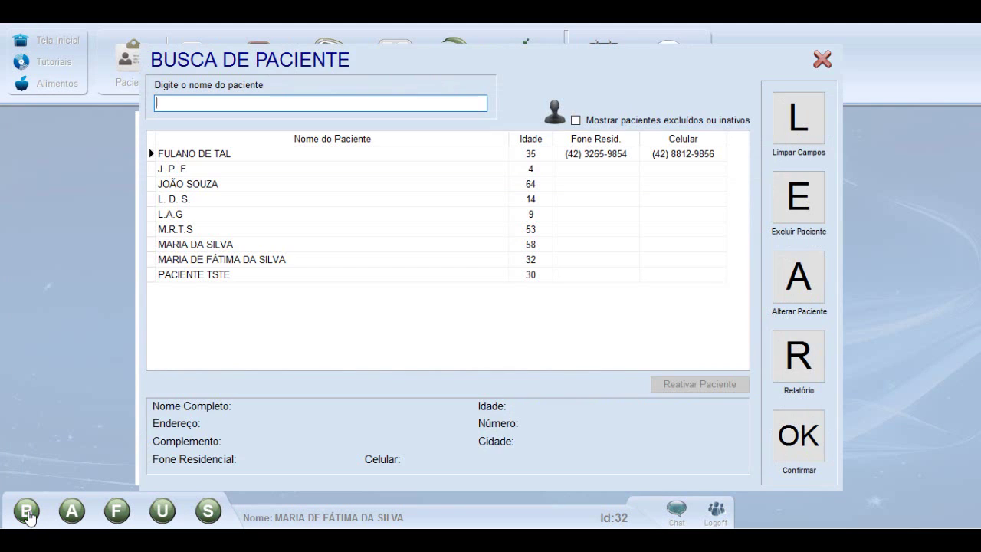
double_click(229, 263)
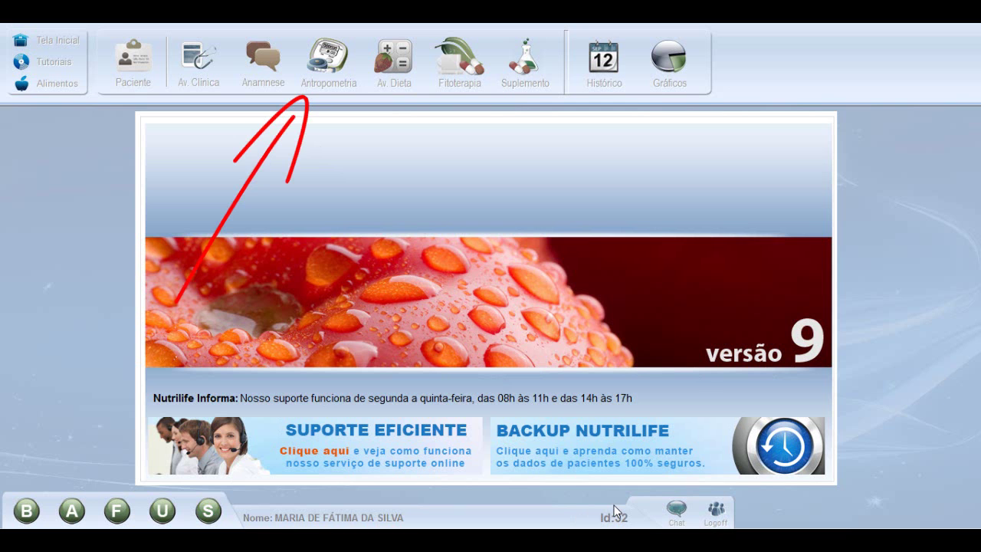
left_click(325, 77)
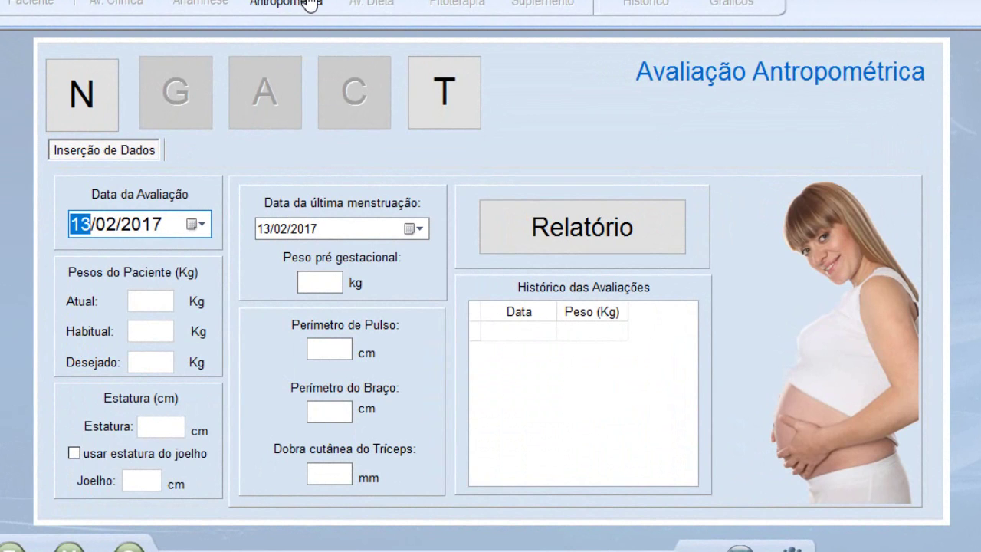
Step: Record and save a new assessment with last menstruation 07/09/2016, pre-gestational weight 58 kg, current weight 64,5 kg and height 161 cm
left_click(103, 115)
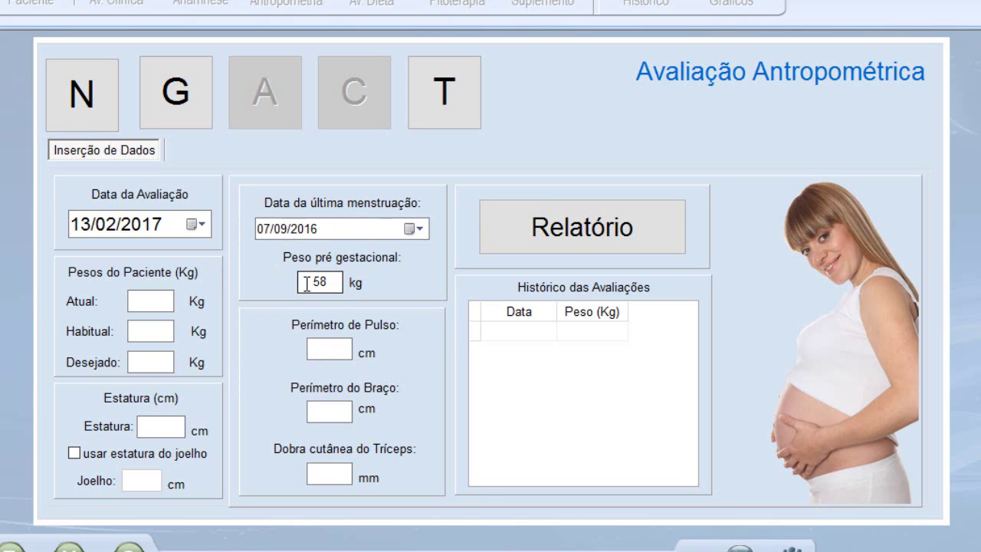
left_click(167, 297)
type("64,5")
key("Tab")
key("Tab")
key("Tab")
type("161")
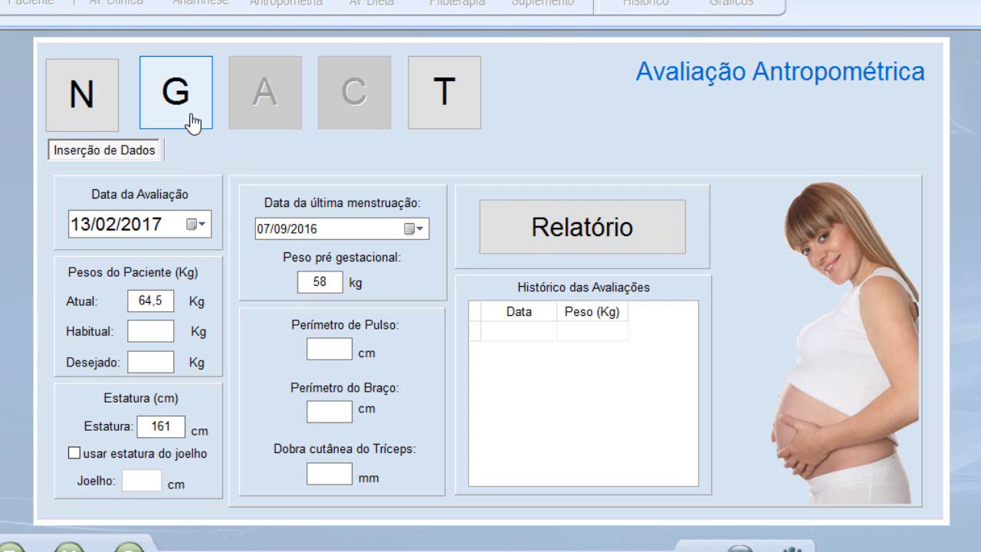
left_click(193, 113)
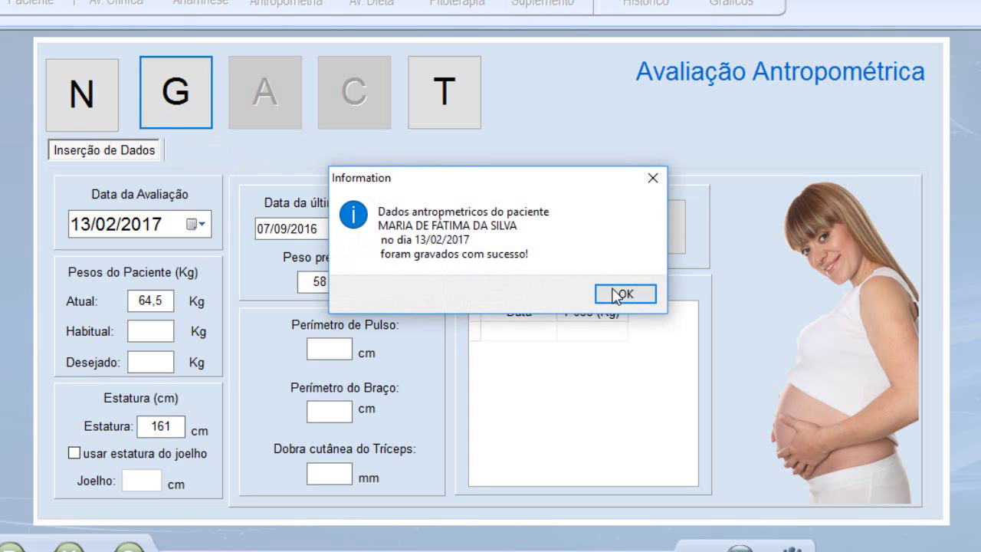
left_click(617, 293)
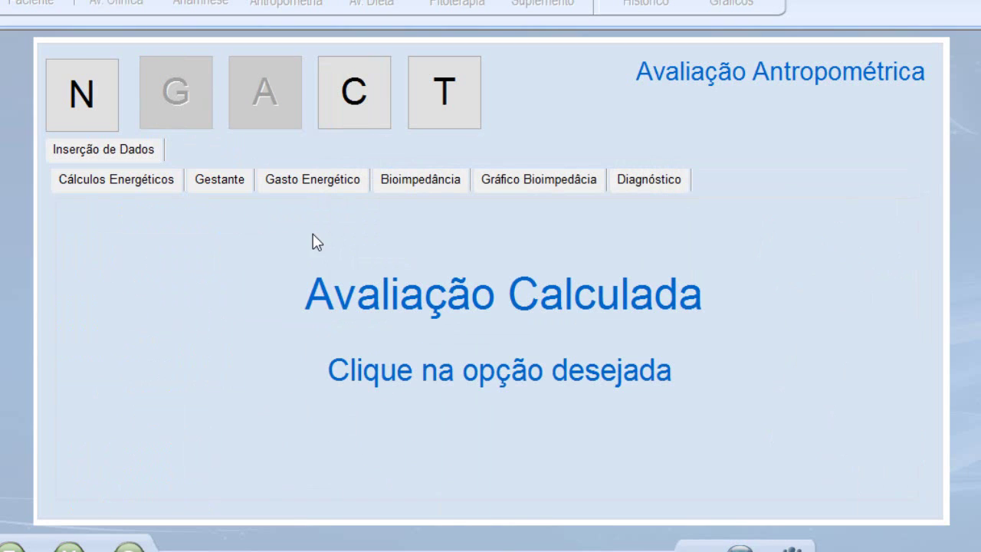
Step: In the energy calculations, apply a manual activity factor of 1,4 to the VET FAO/OMS/1985 protocol
left_click(83, 183)
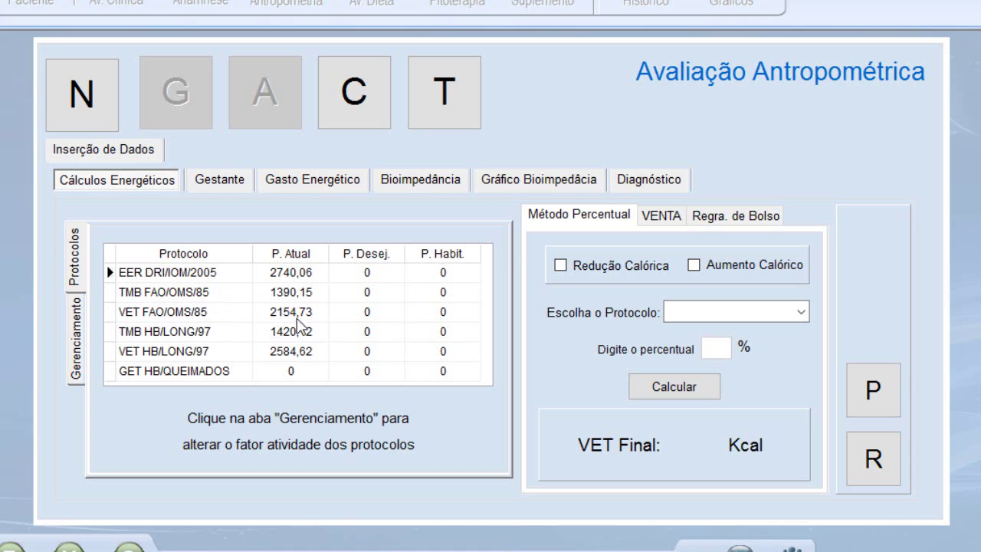
left_click(76, 345)
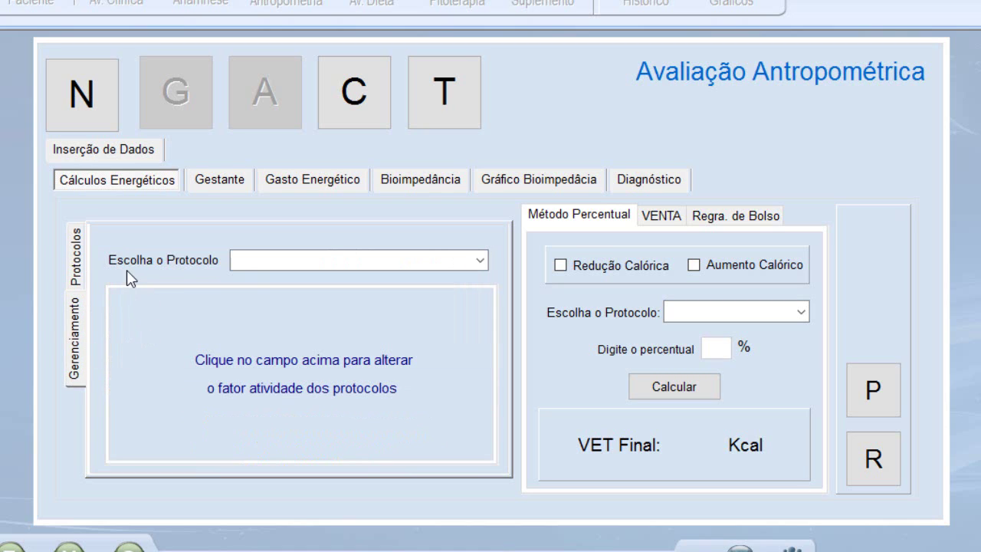
left_click(477, 261)
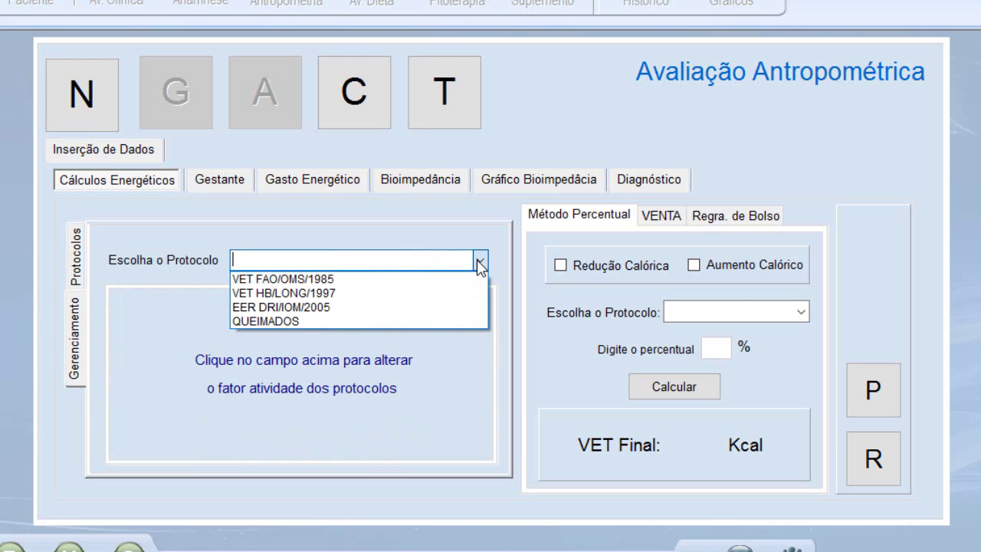
left_click(314, 278)
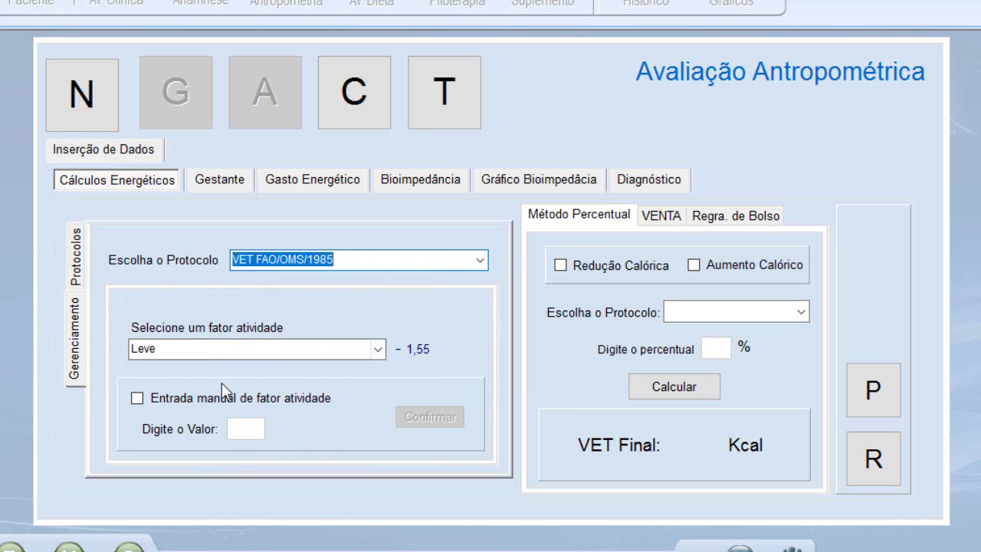
left_click(137, 400)
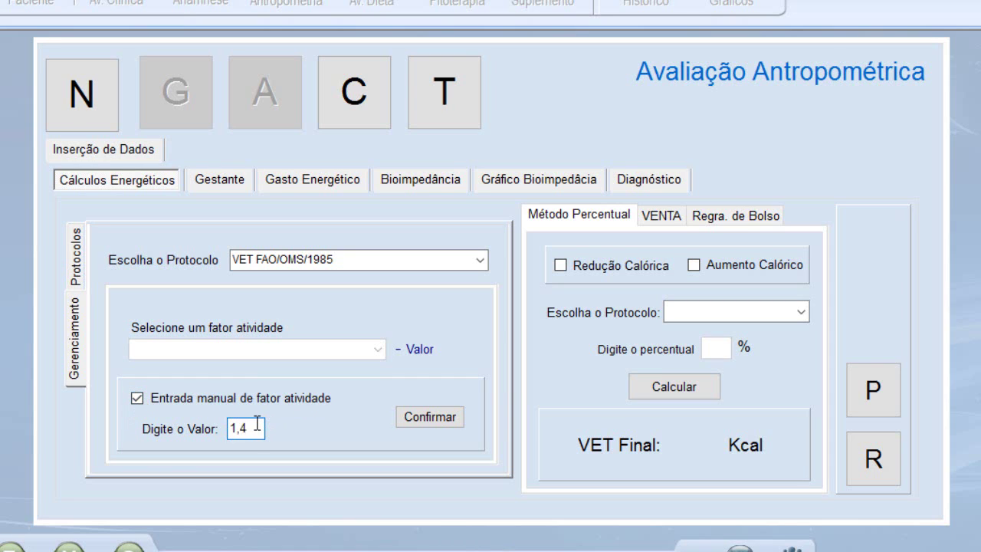
left_click(429, 420)
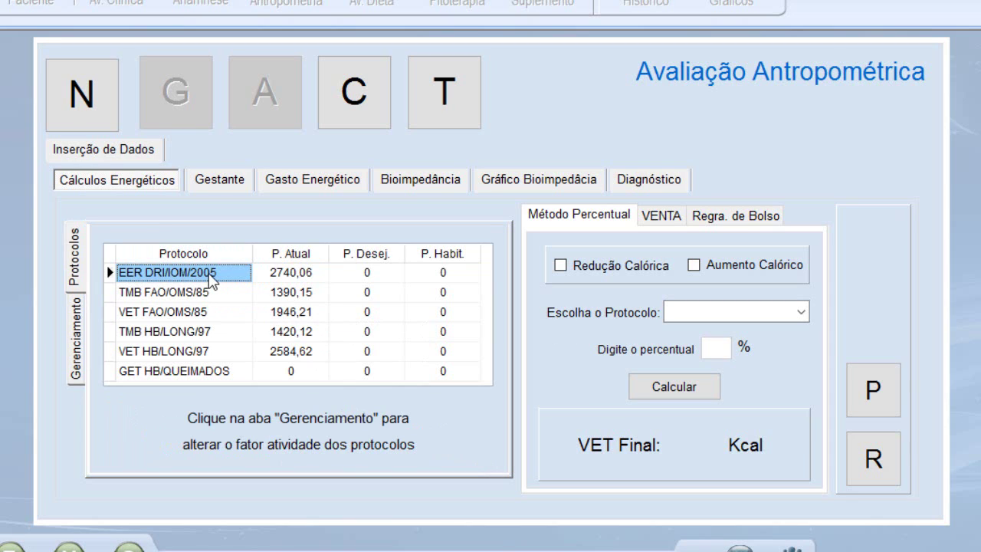
Step: Set the activity factor of the EER DRI/IOM/2005 protocol to Sedentário
left_click(83, 366)
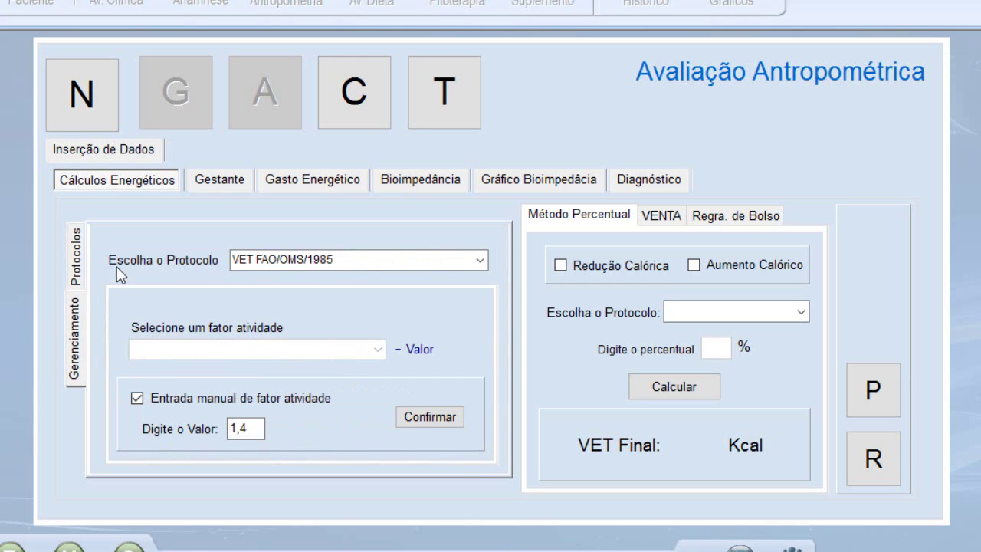
left_click(481, 261)
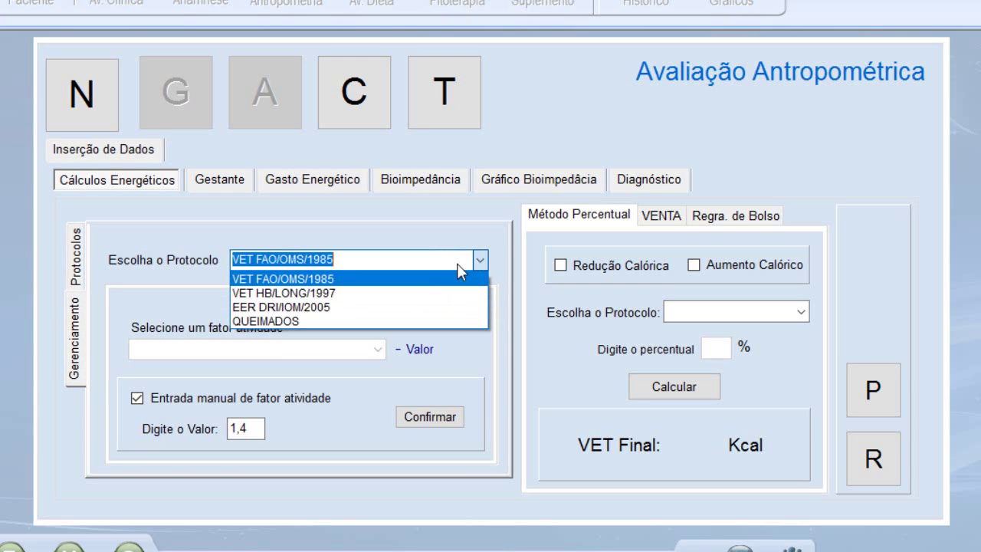
left_click(270, 305)
left_click(316, 359)
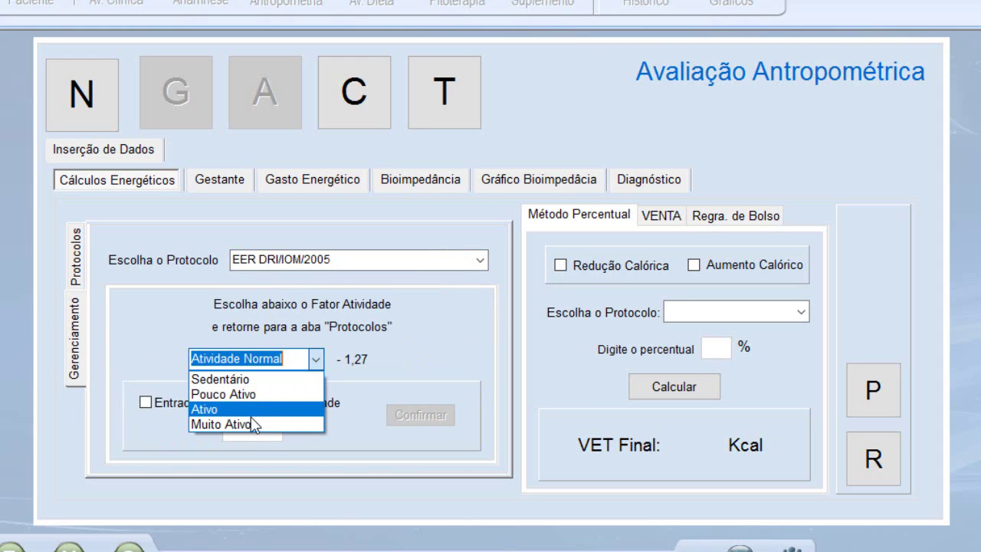
left_click(246, 379)
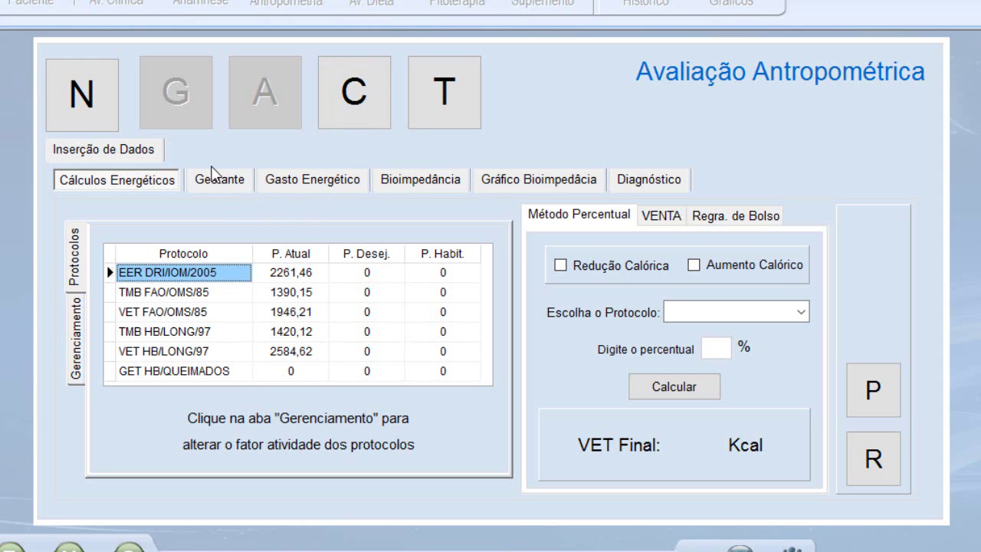
Step: Review the pregnancy (Gestante) results, generate their report, read it through and close it
left_click(205, 182)
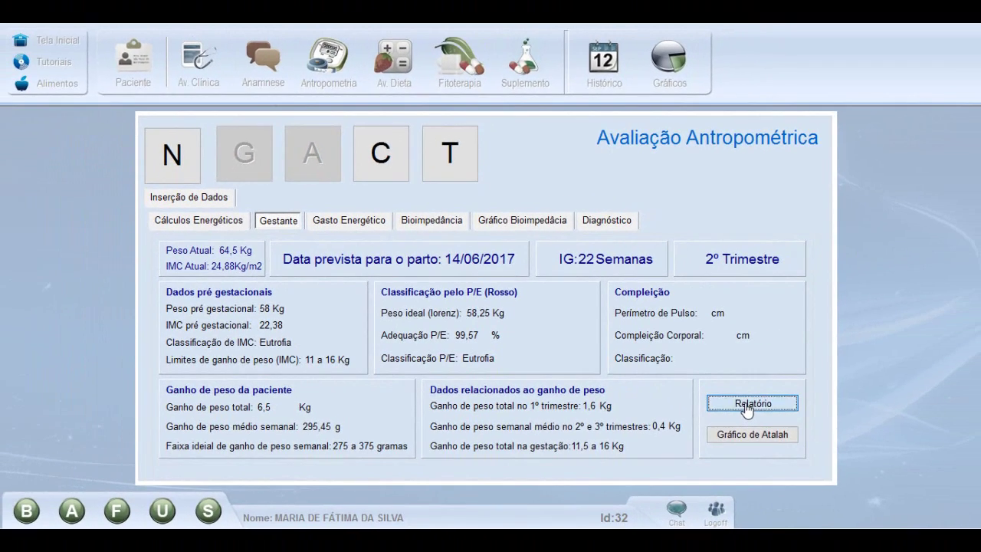
left_click(747, 407)
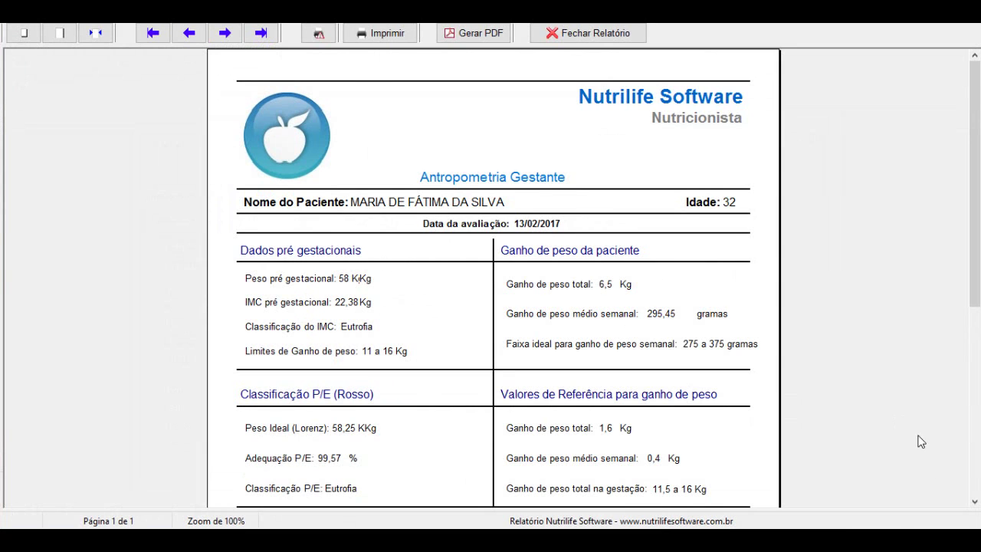
left_click(975, 506)
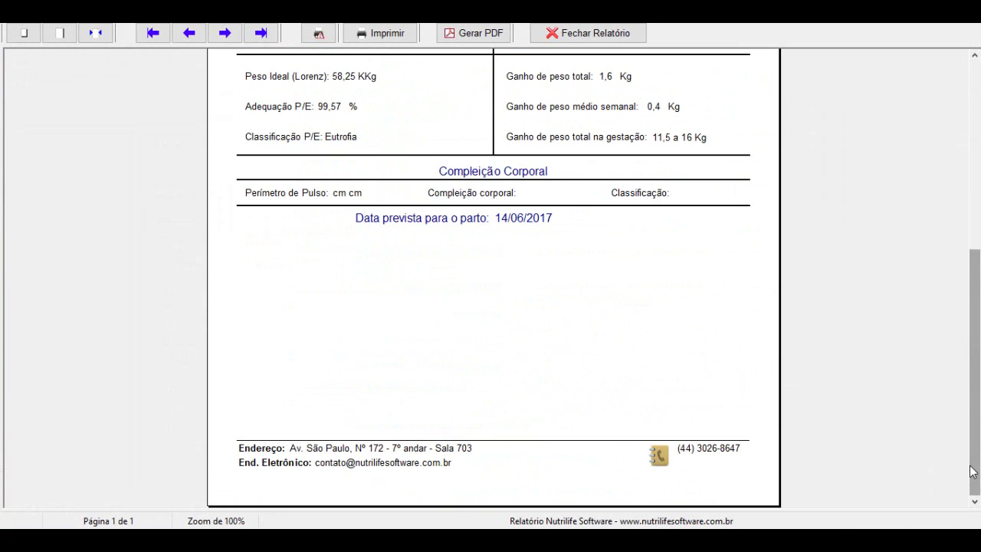
left_click_drag(974, 472, 952, 171)
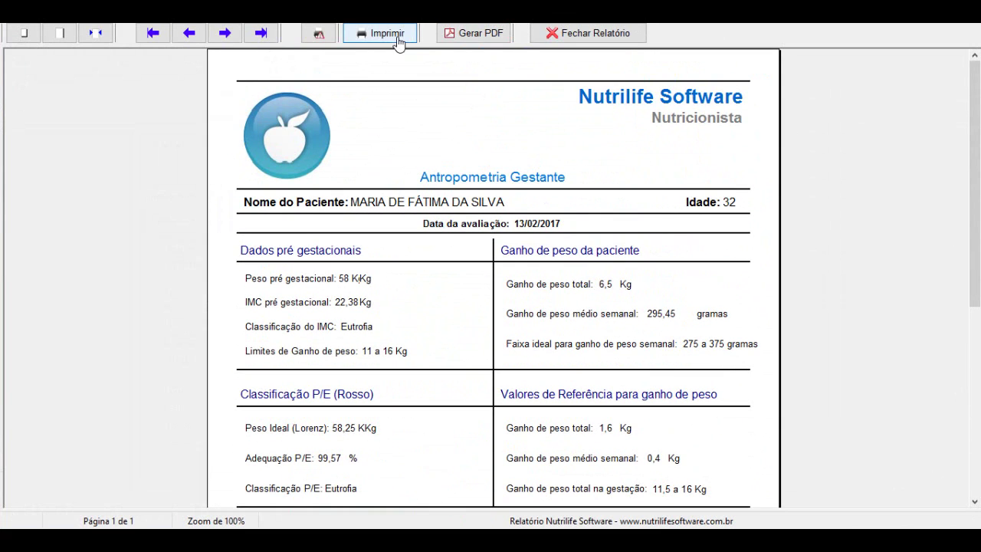
left_click(571, 34)
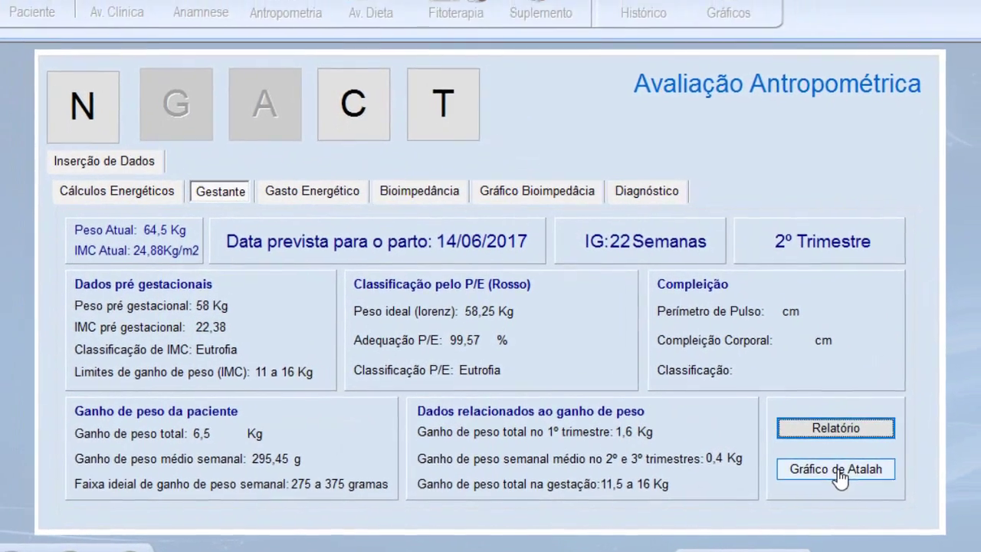
Step: View the Atalah chart, generate its report, examine the graph and consultation history, and close both
left_click(839, 471)
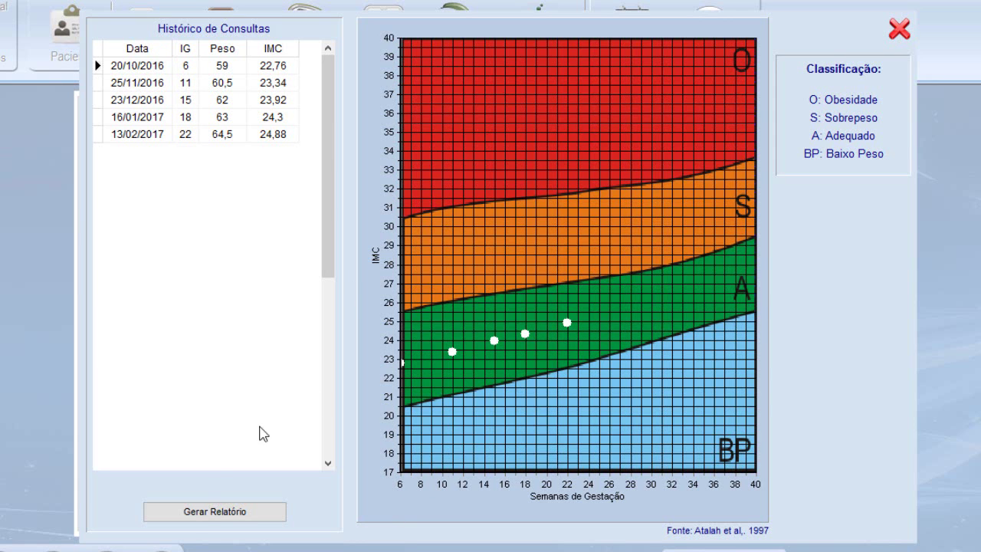
left_click(198, 512)
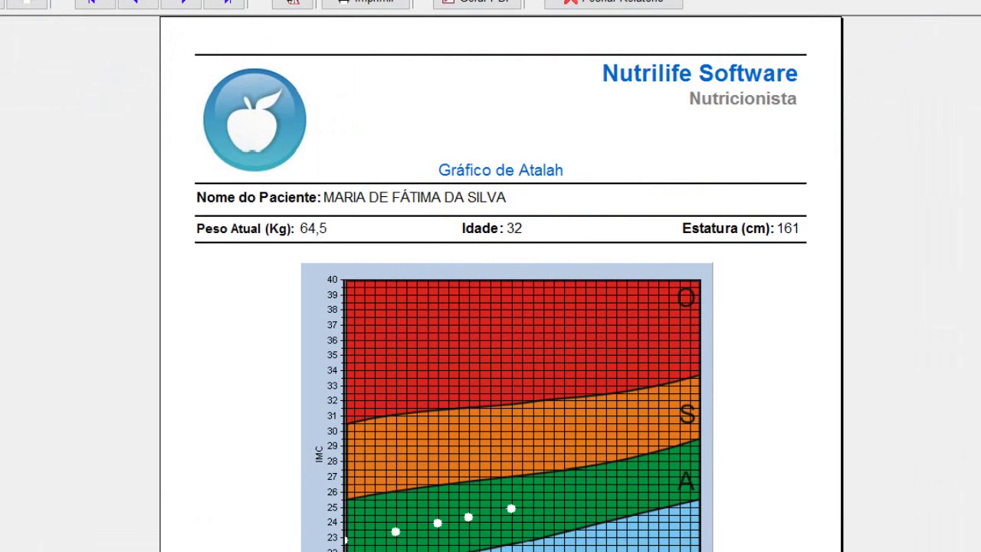
scroll(502, 307, "down", 5)
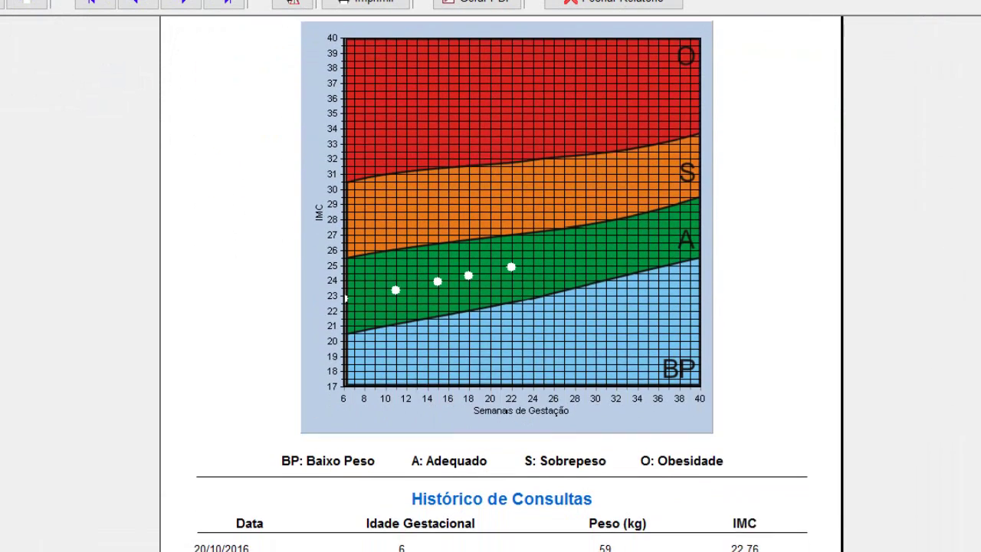
scroll(501, 307, "down", 1)
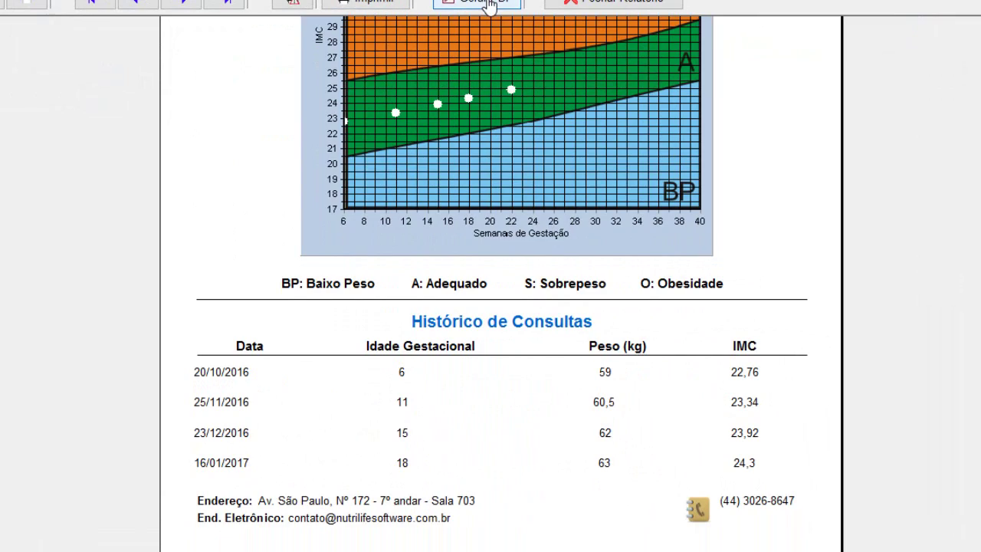
left_click(643, 5)
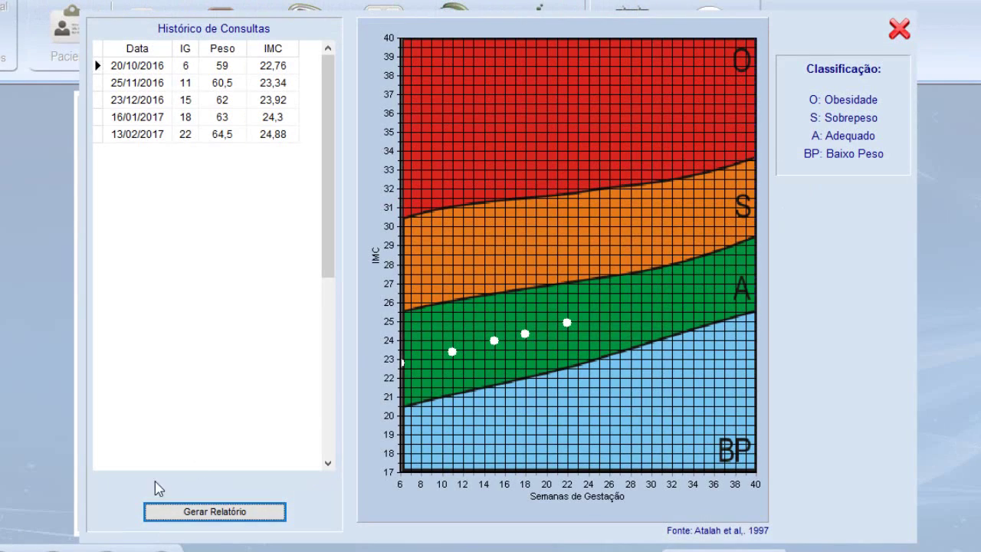
left_click(899, 29)
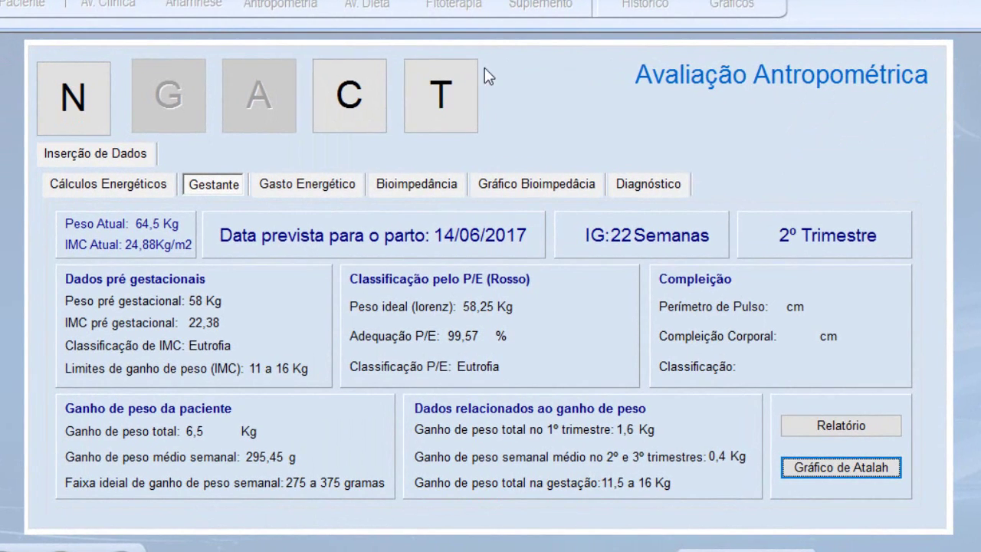
Step: Look through the weekday activity tables from Monday to Thursday in the energy expenditure (Gasto Energético) section
left_click(308, 181)
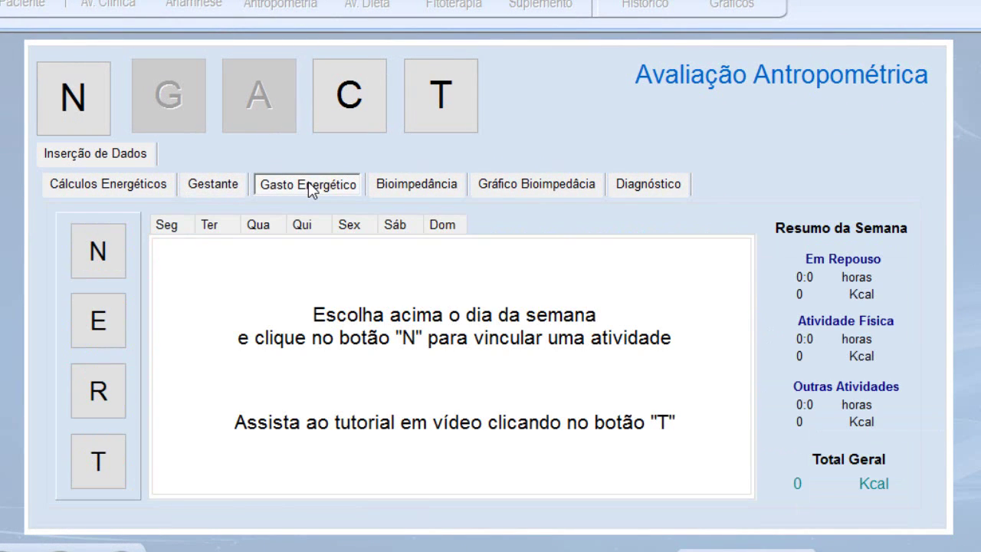
left_click(173, 223)
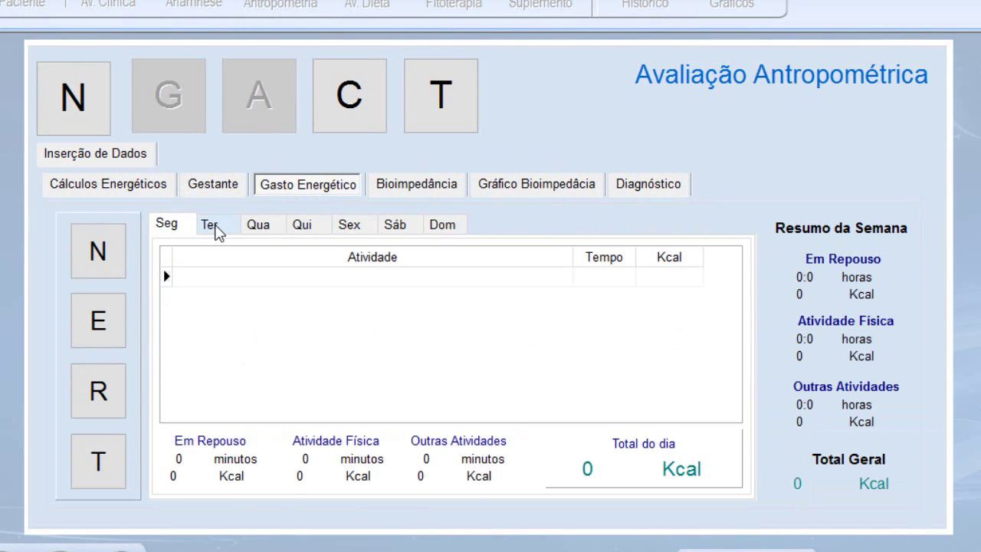
left_click(214, 227)
left_click(258, 228)
left_click(180, 234)
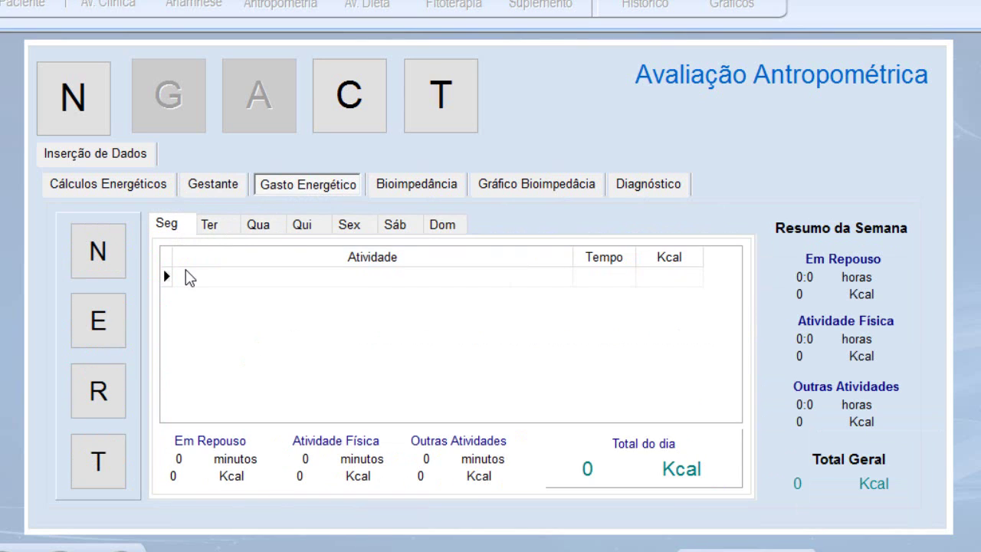
left_click(212, 230)
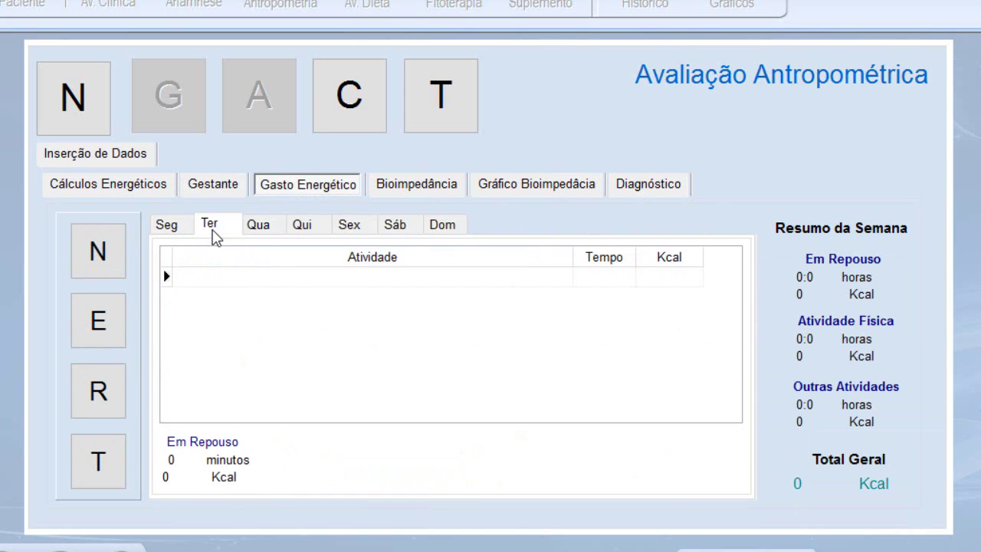
left_click(257, 232)
left_click(307, 233)
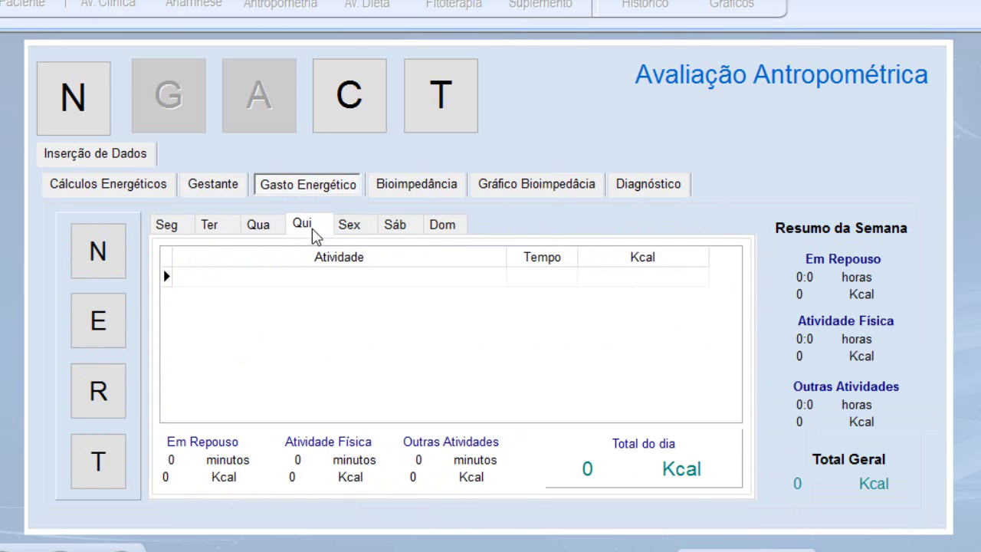
Step: Start a new bioimpedance assessment, and look over the bioimpedance chart and its selectable indicators
left_click(418, 188)
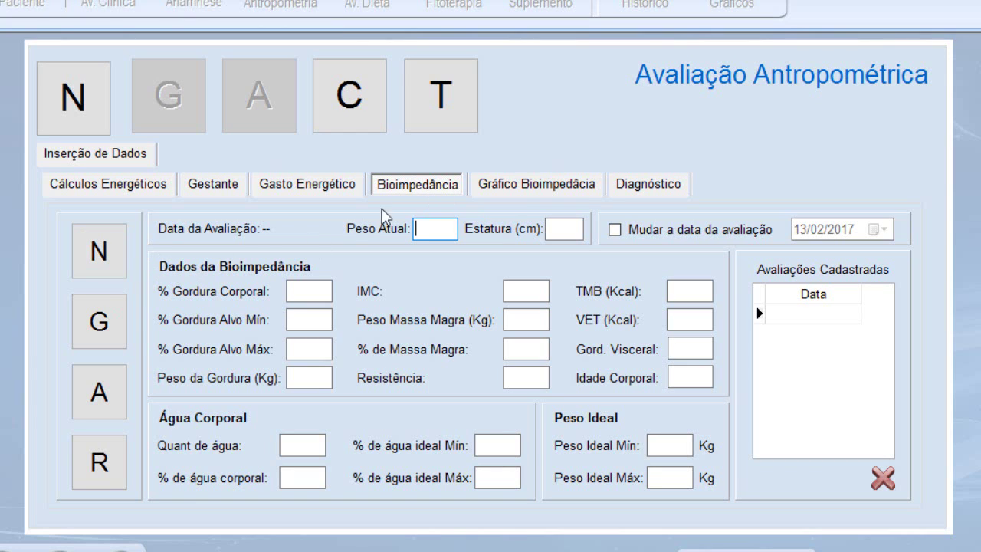
left_click(97, 251)
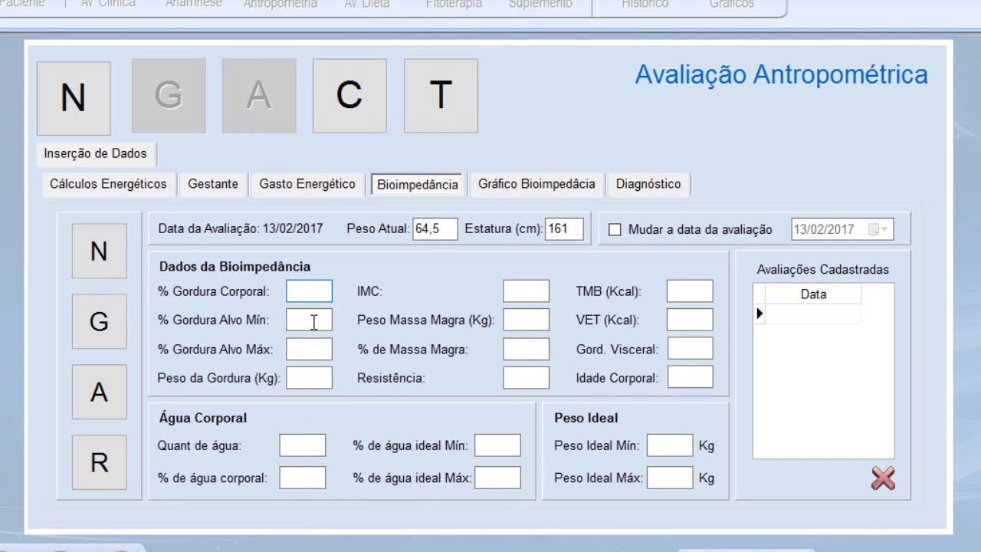
left_click(515, 191)
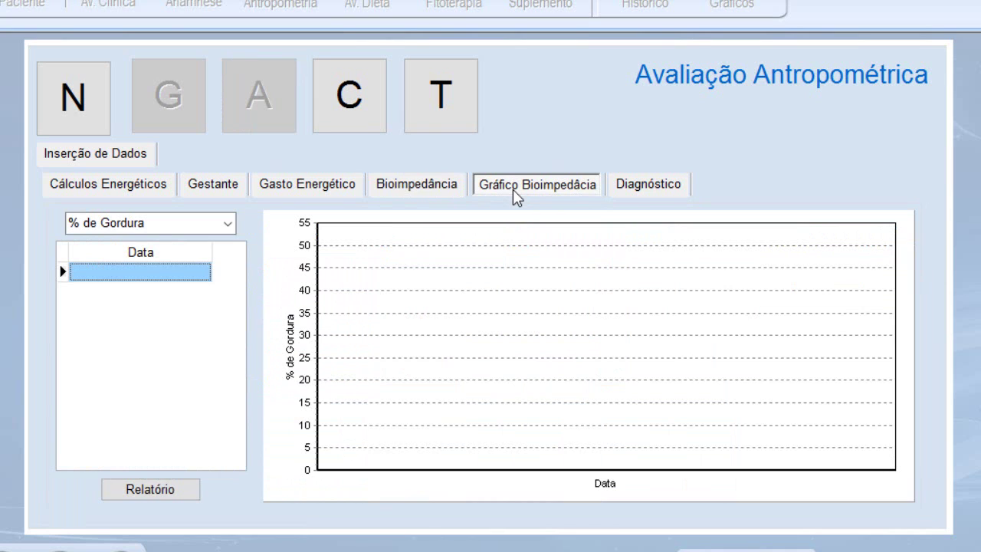
left_click(229, 224)
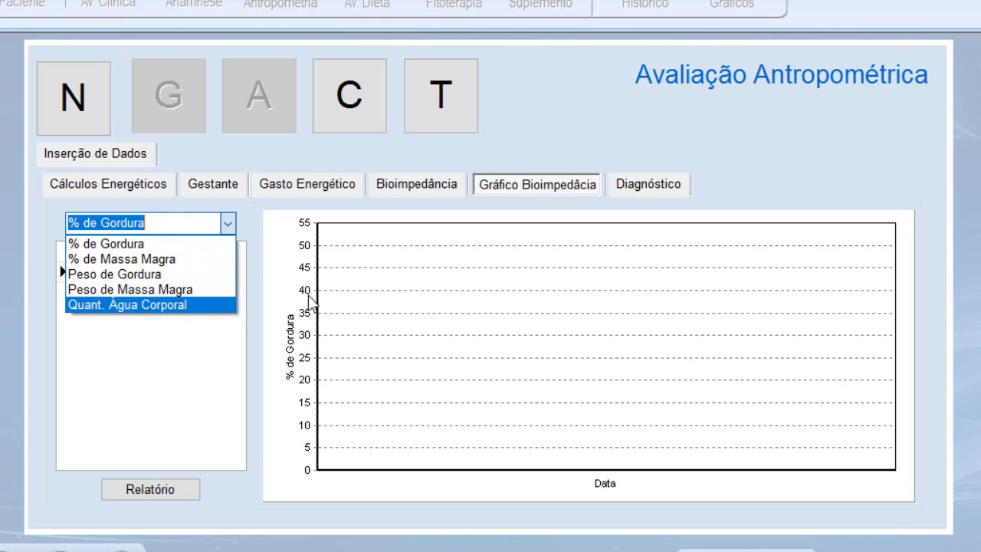
left_click(629, 196)
Step: Start a new diagnosis reading "paciente retornou com ganho de peso e de acordo com o gráfico de Atalah está em eutrofia."
left_click(630, 192)
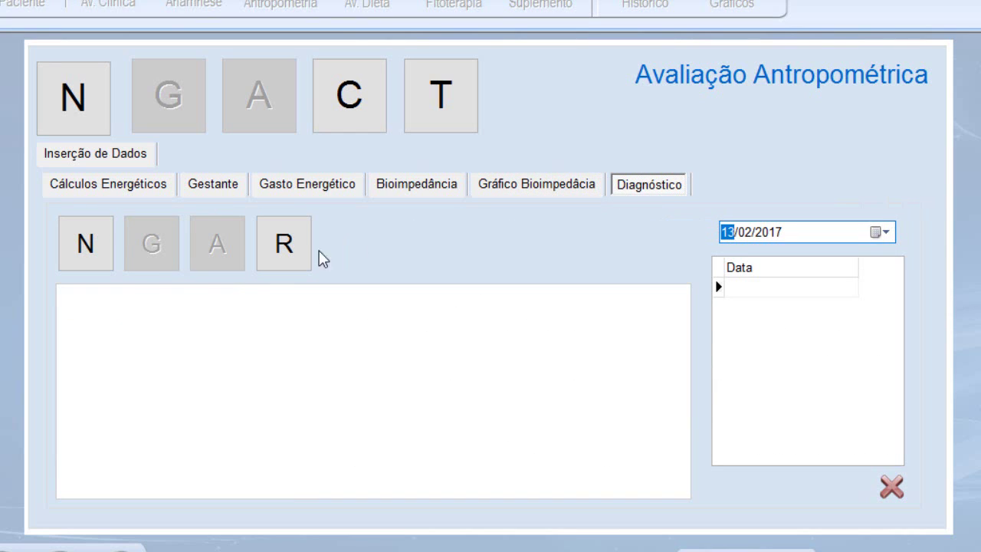
left_click(88, 260)
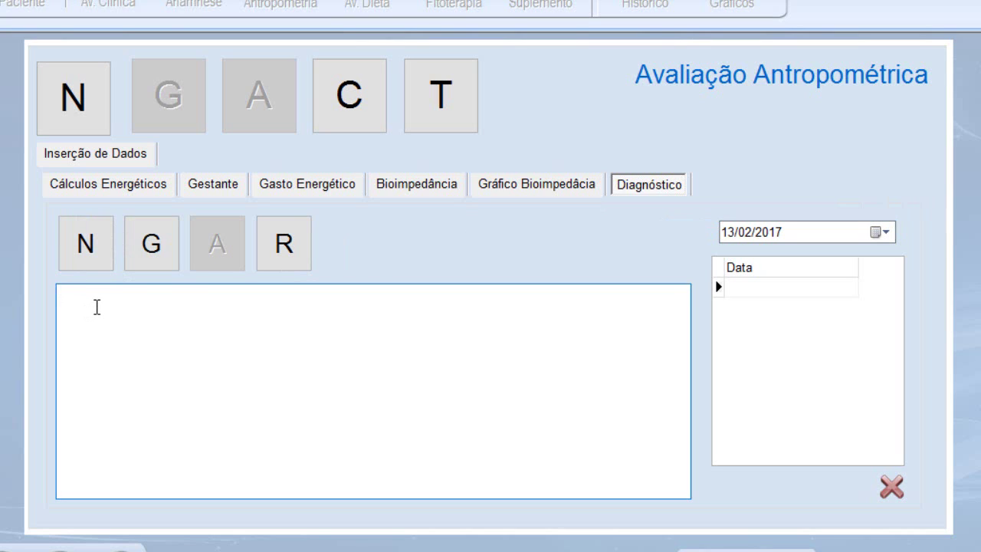
type("paciente retornou")
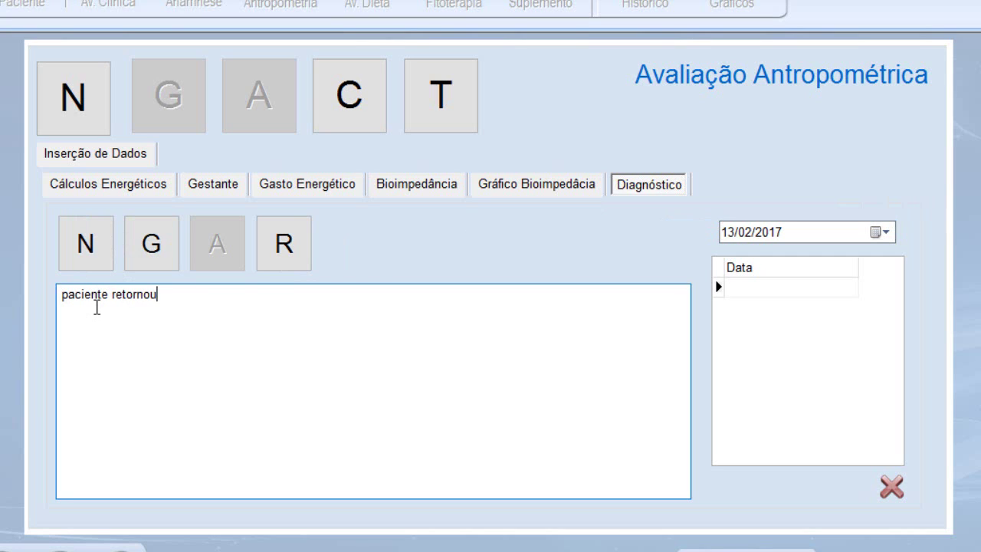
type(" com ganho de pe")
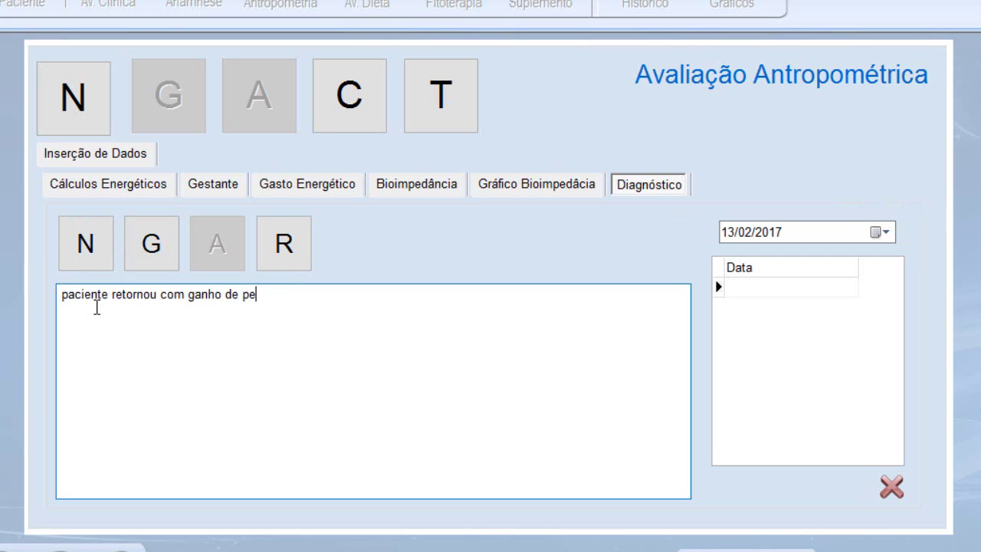
type("so e de acordo com o ")
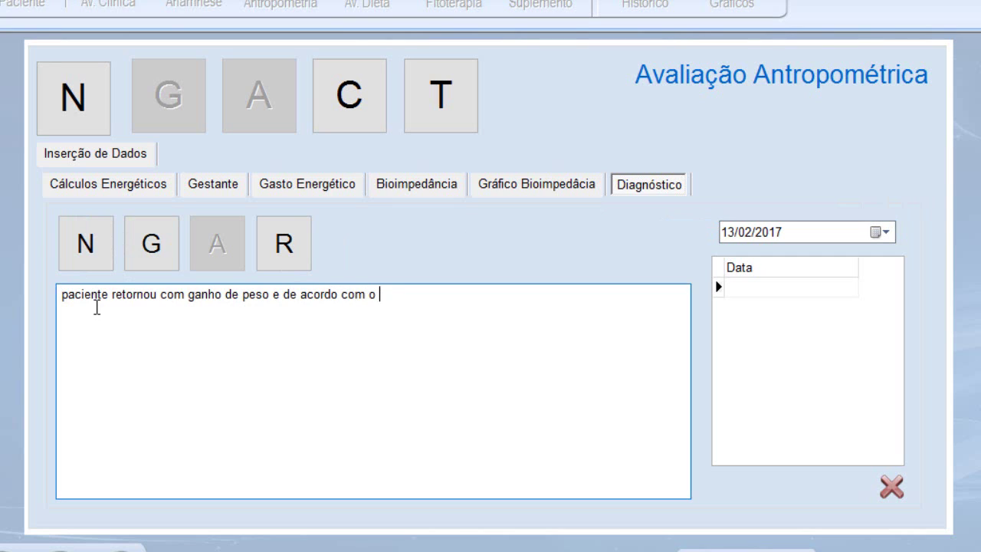
type("gráfico de A")
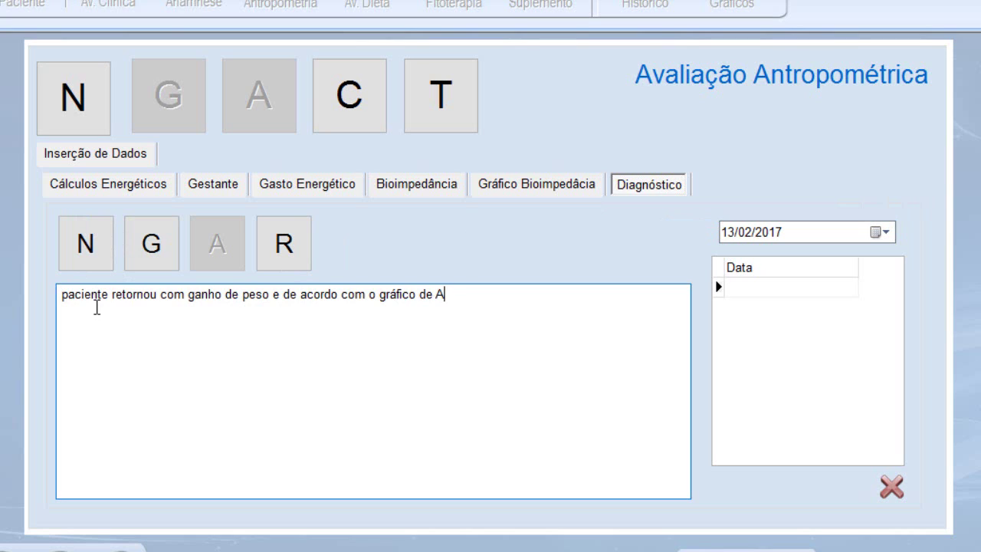
type("talah está em eutrofia.  ")
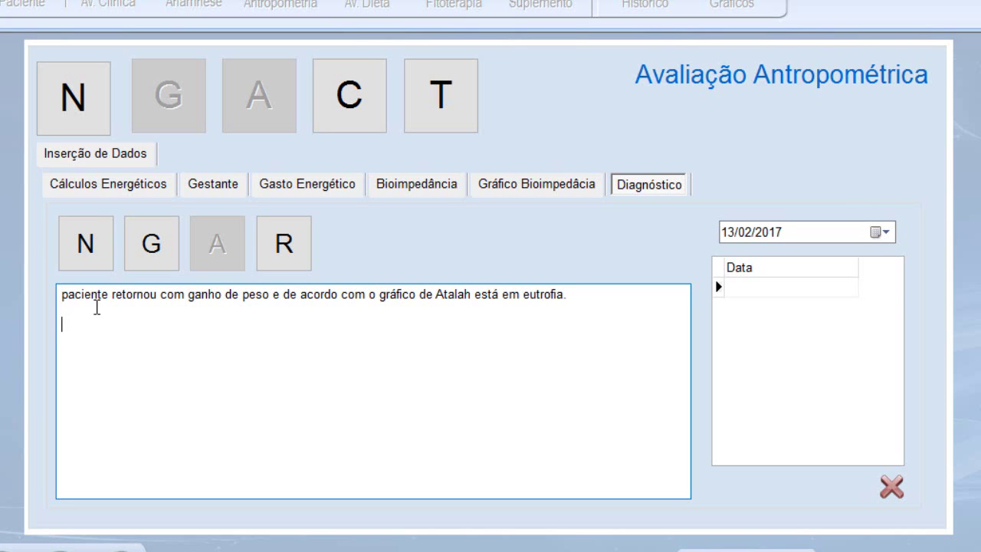
Step: Add a second paragraph to the diagnosis: "MOntar um cardápio de 2200 Kcal de acordo com o protocolo EER com o fator atividade sedentário"
type("MOntar u ca")
key("BackSpace")
type("m cardápio de")
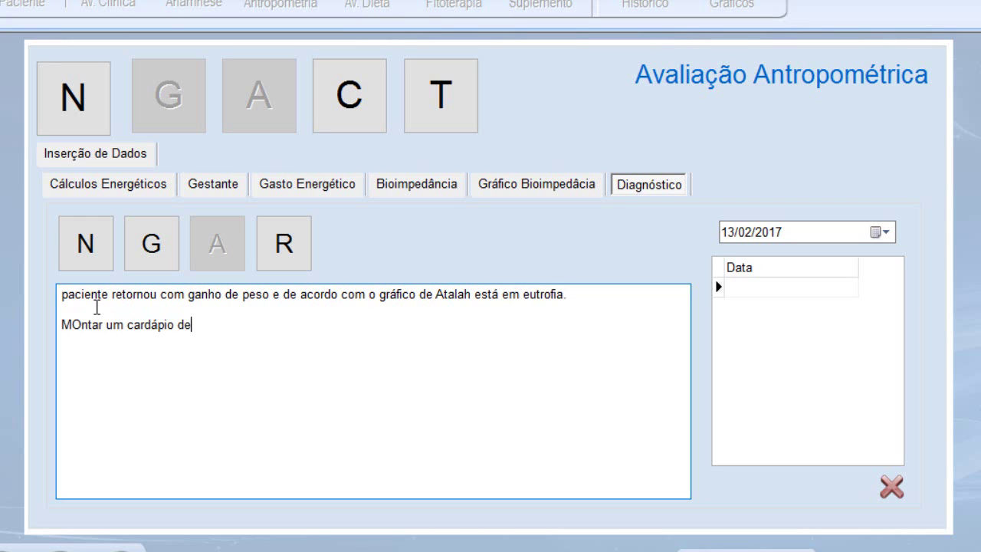
type(" 2200 Kcal de acr")
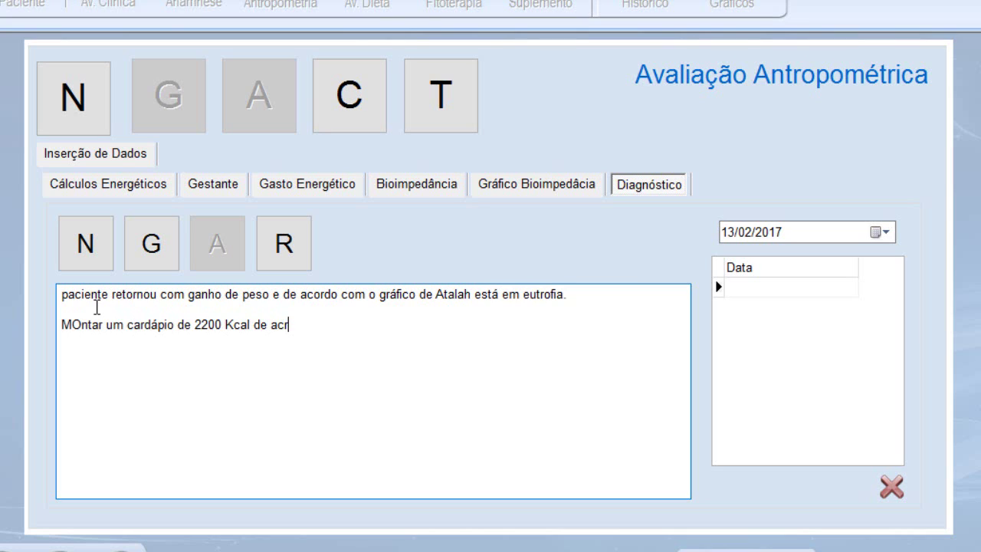
key("BackSpace")
type("ordo com o protod")
key("BackSpace")
type("colo")
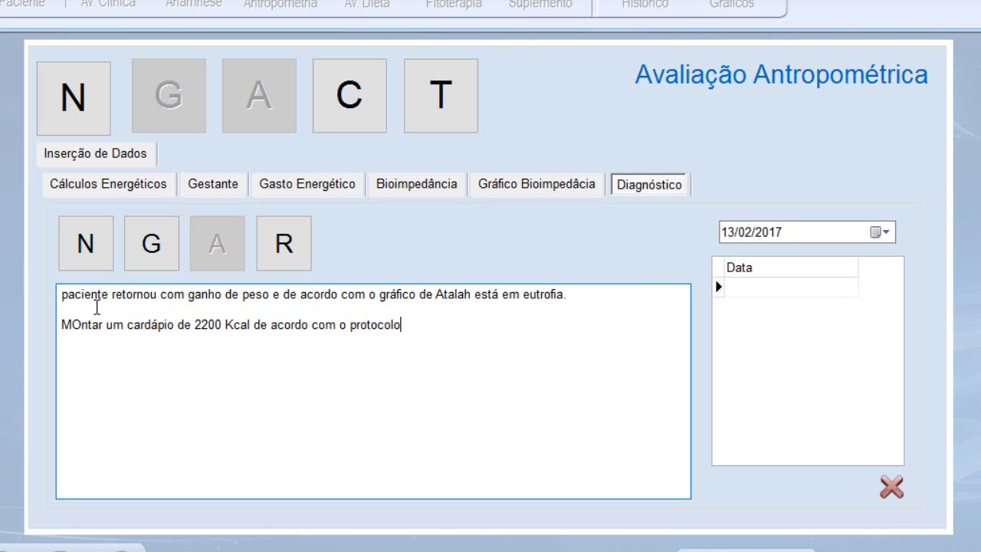
type(" EER com o fator atividade")
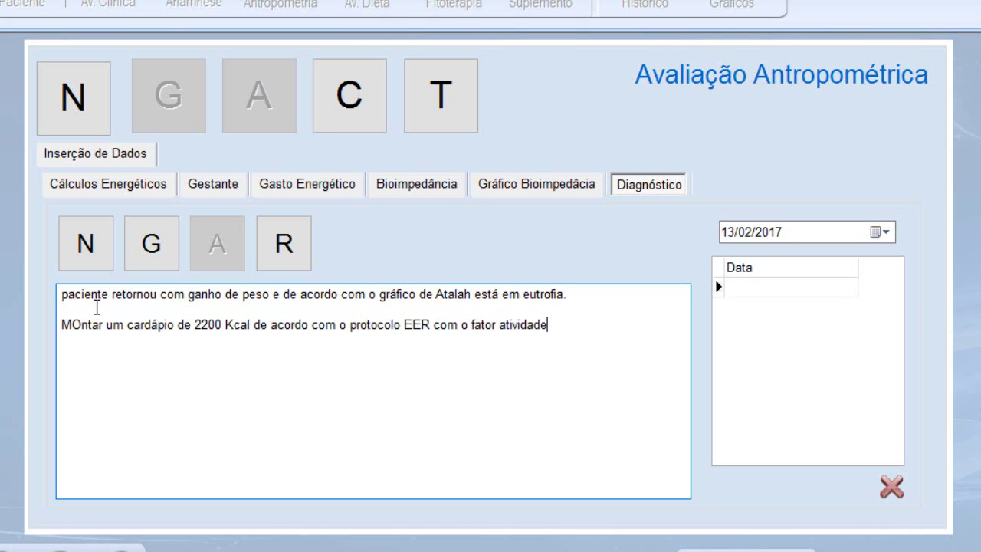
type(" setend")
key("BackSpace")
key("BackSpace")
key("BackSpace")
type("dentário")
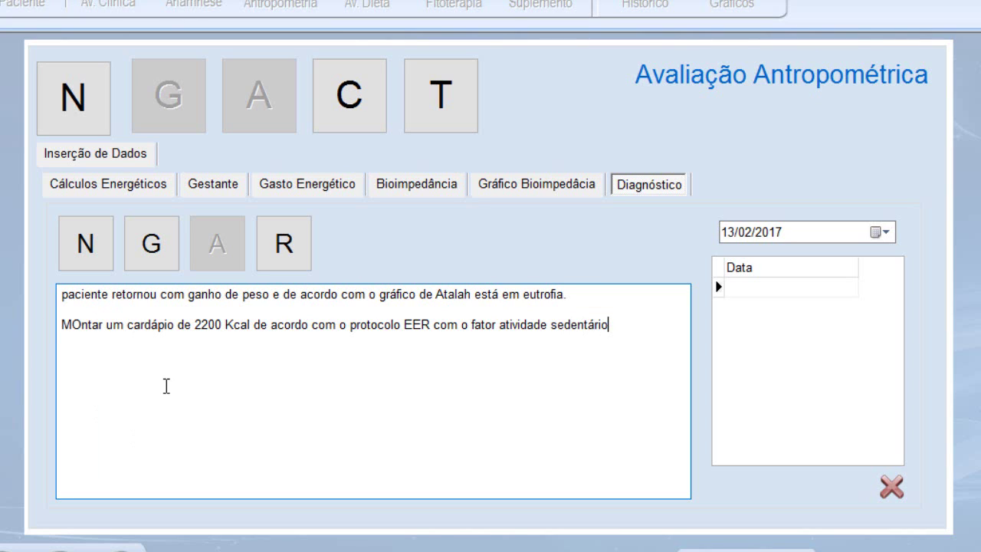
Step: Save the diagnosis and reopen the saved entry dated 13/02/2017
left_click(148, 247)
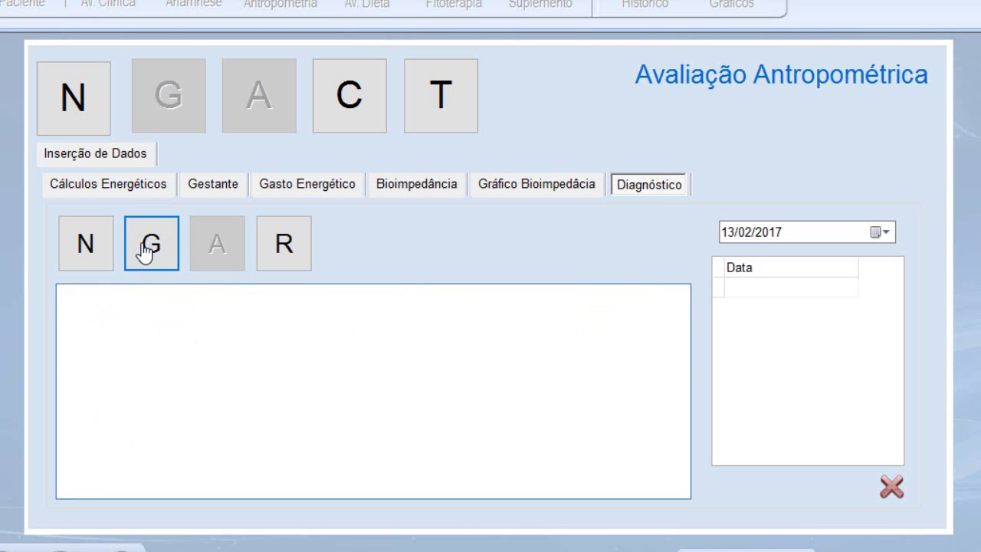
left_click(622, 282)
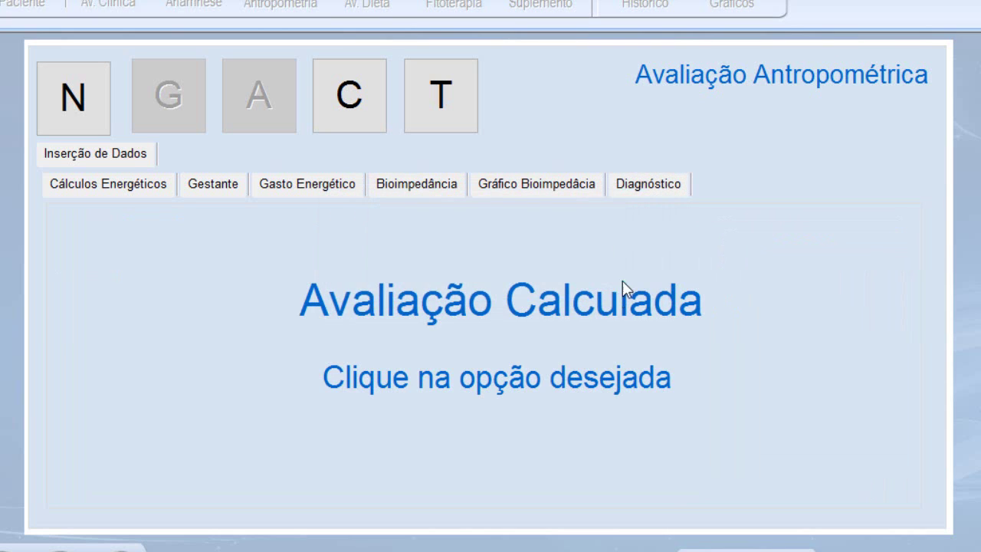
left_click(631, 186)
left_click(760, 287)
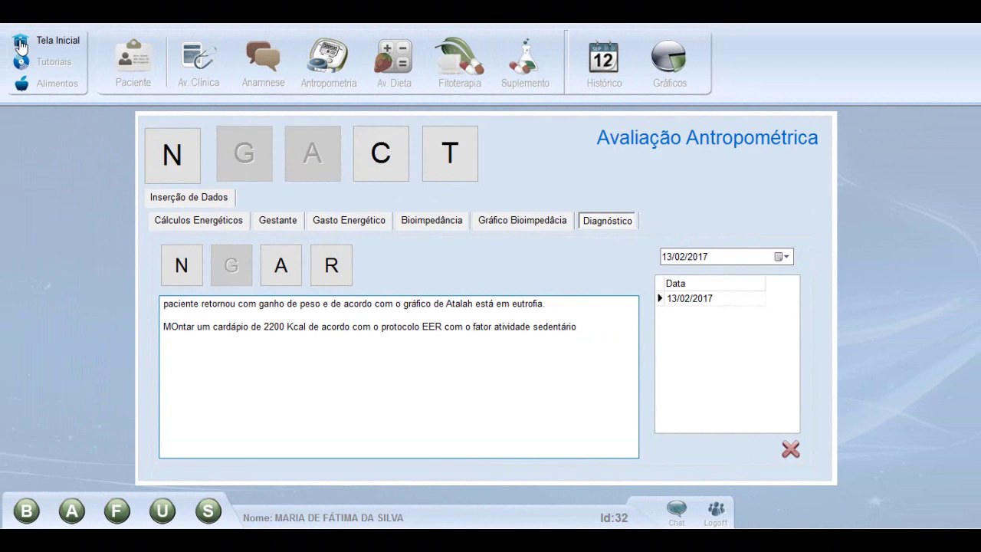
Step: Return to the home screen, retrieve the 13/02/2017 anthropometric assessment from the patient's history and calculate it
left_click(21, 46)
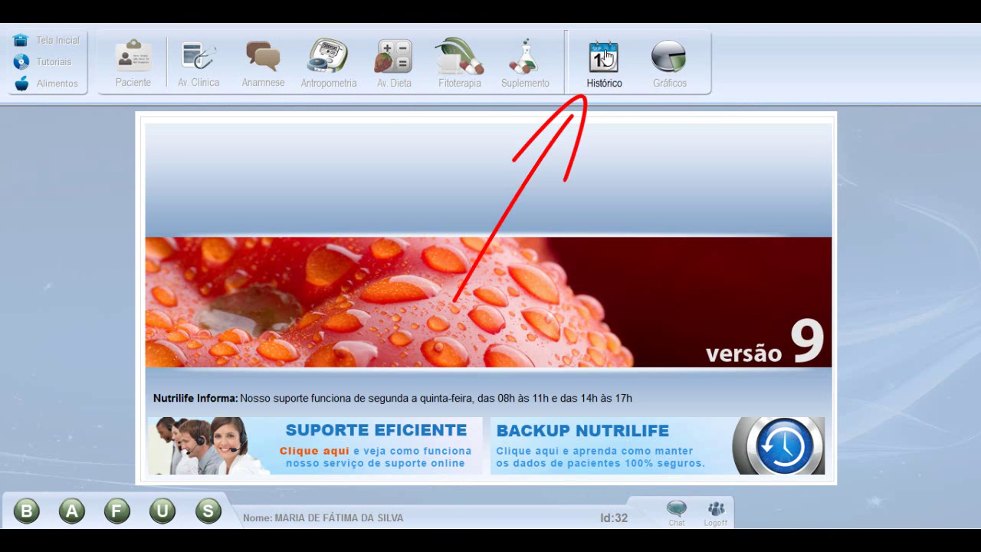
left_click(608, 77)
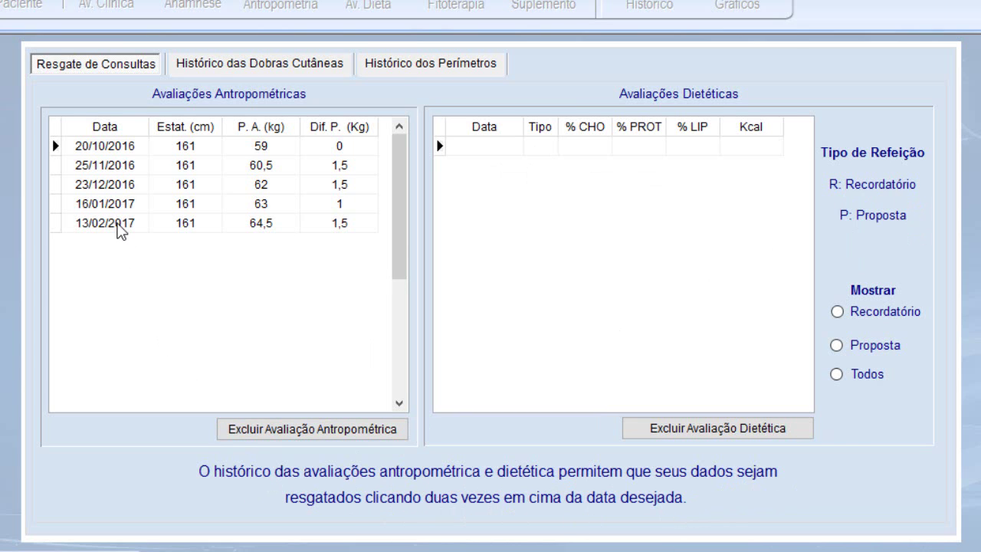
double_click(119, 230)
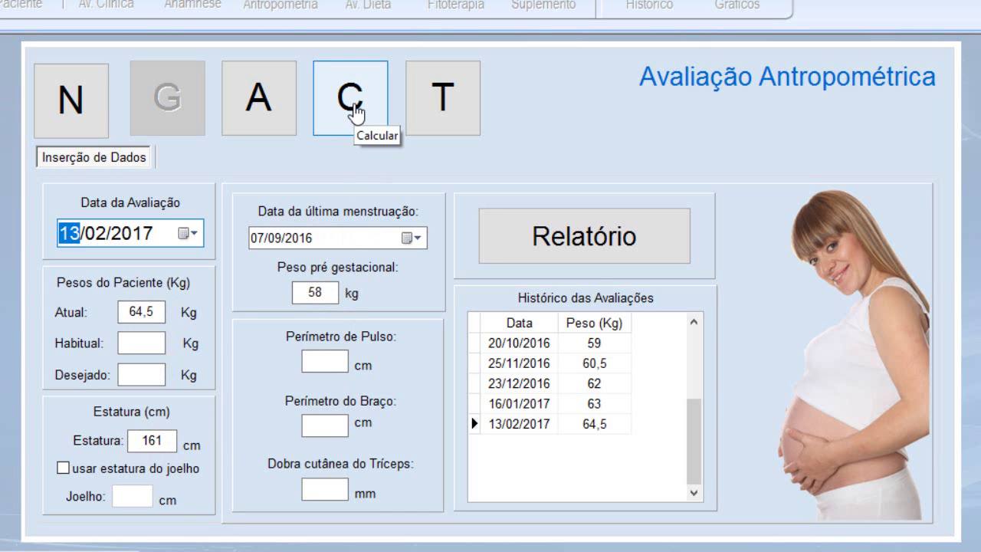
left_click(355, 113)
Step: Review the assessment's energy calculations and pregnancy results, generate the pregnancy report and return to the home screen
left_click(92, 191)
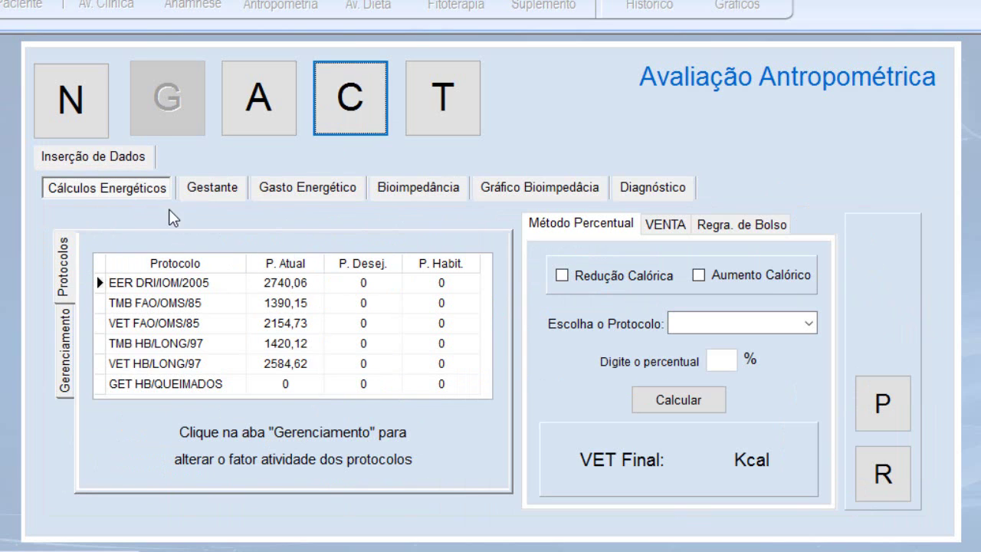
left_click(210, 193)
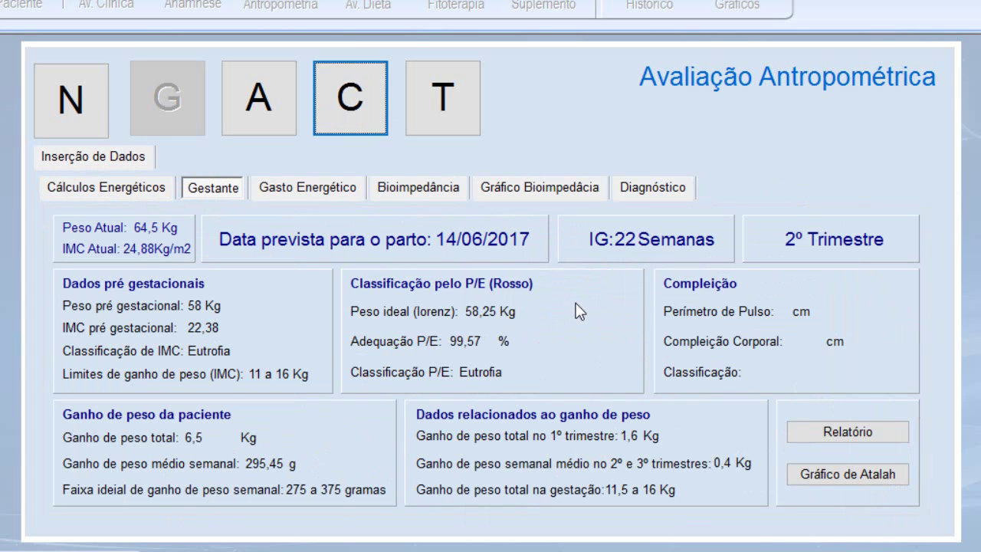
left_click(859, 434)
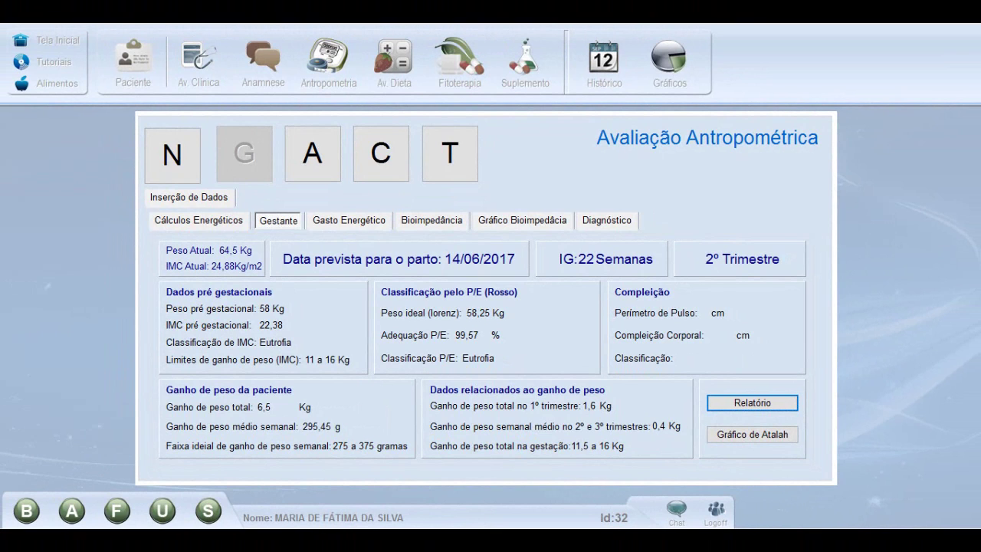
left_click(14, 47)
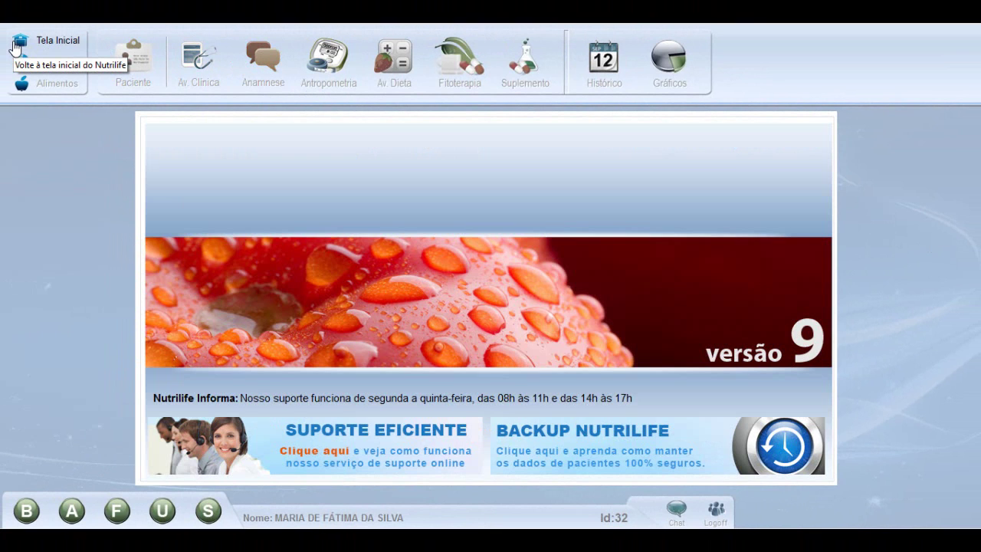